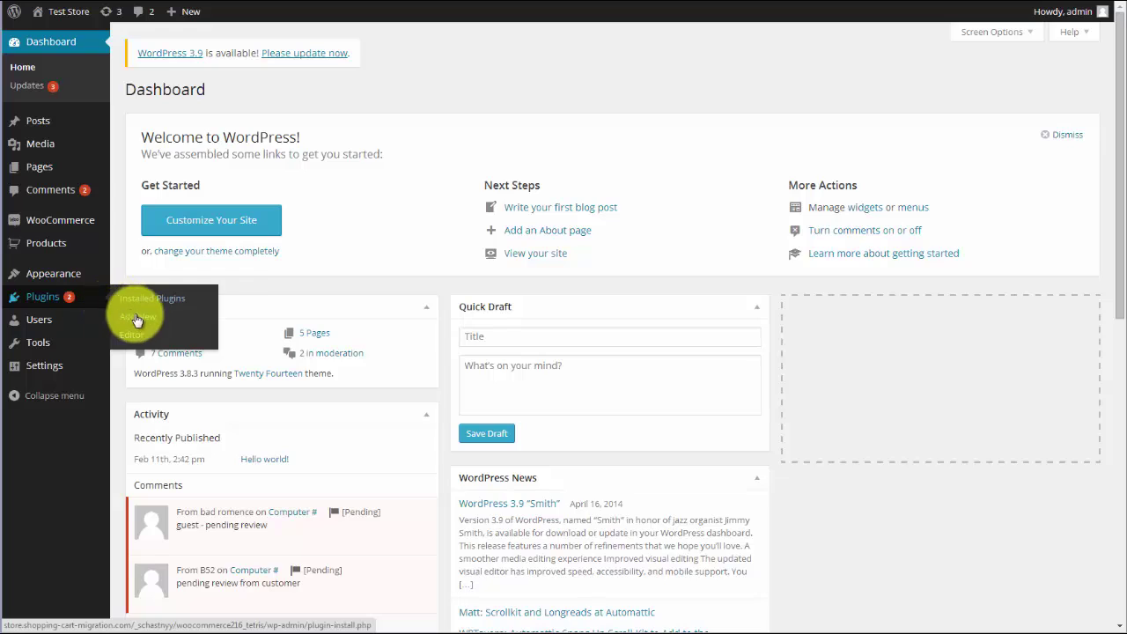
# Step: Upload the Cart2Cart migration plugin zip, install it, and activate it
pyautogui.click(183, 117)
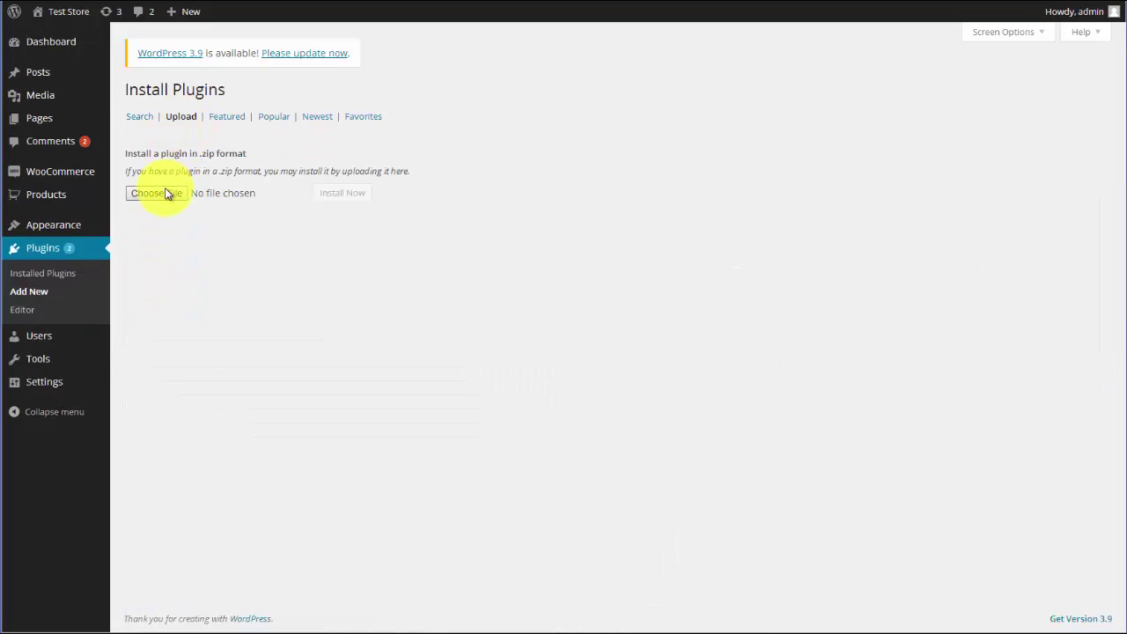
pyautogui.click(157, 193)
pyautogui.doubleClick(408, 137)
pyautogui.click(347, 192)
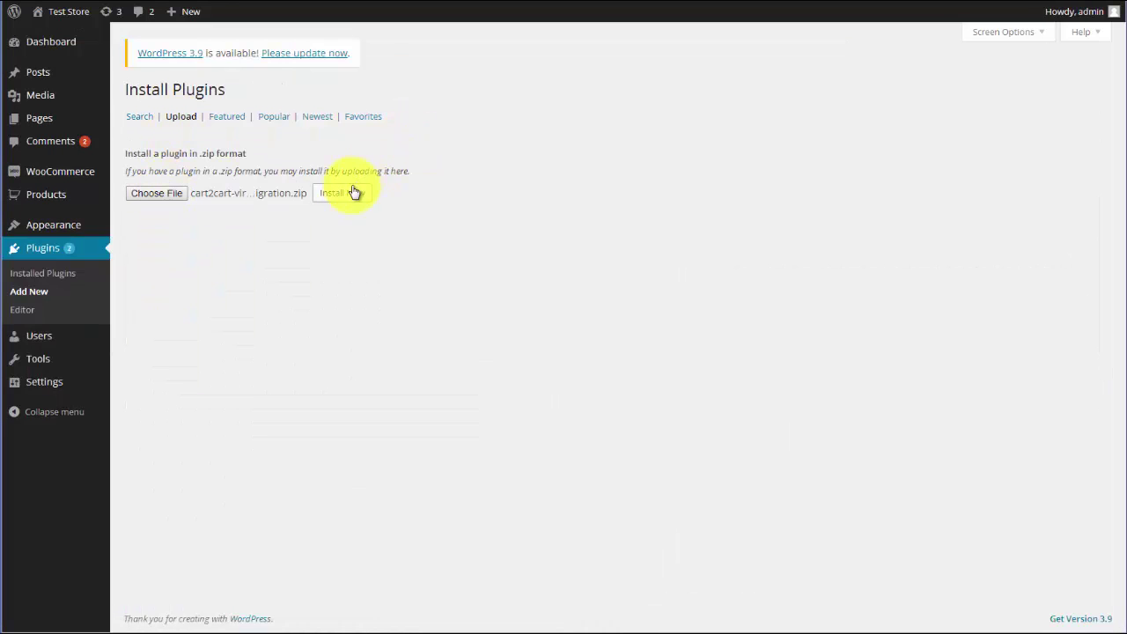
pyautogui.click(163, 183)
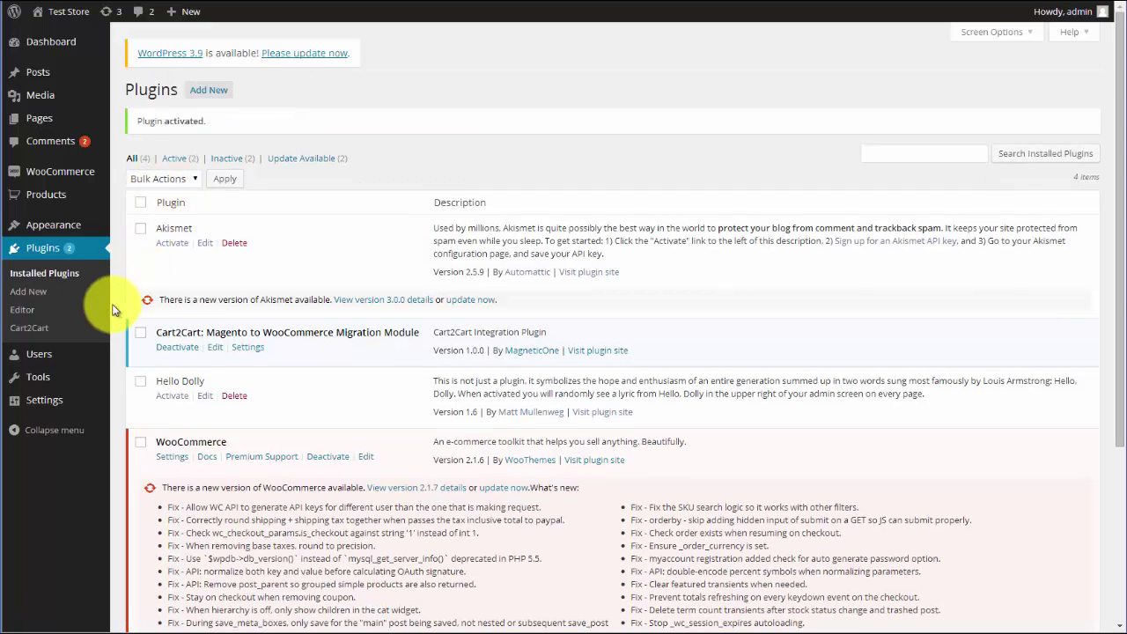
# Step: Register a new Cart2Cart account with the holder's full name, e-mail address and password
pyautogui.click(38, 332)
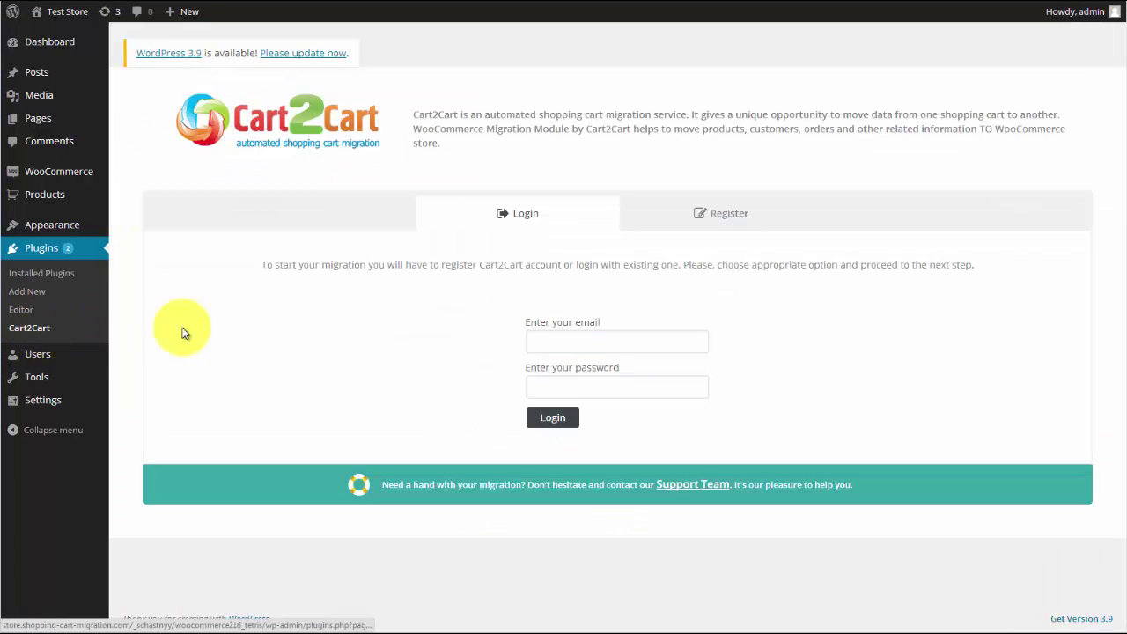
pyautogui.click(712, 217)
pyautogui.click(544, 342)
pyautogui.click(571, 388)
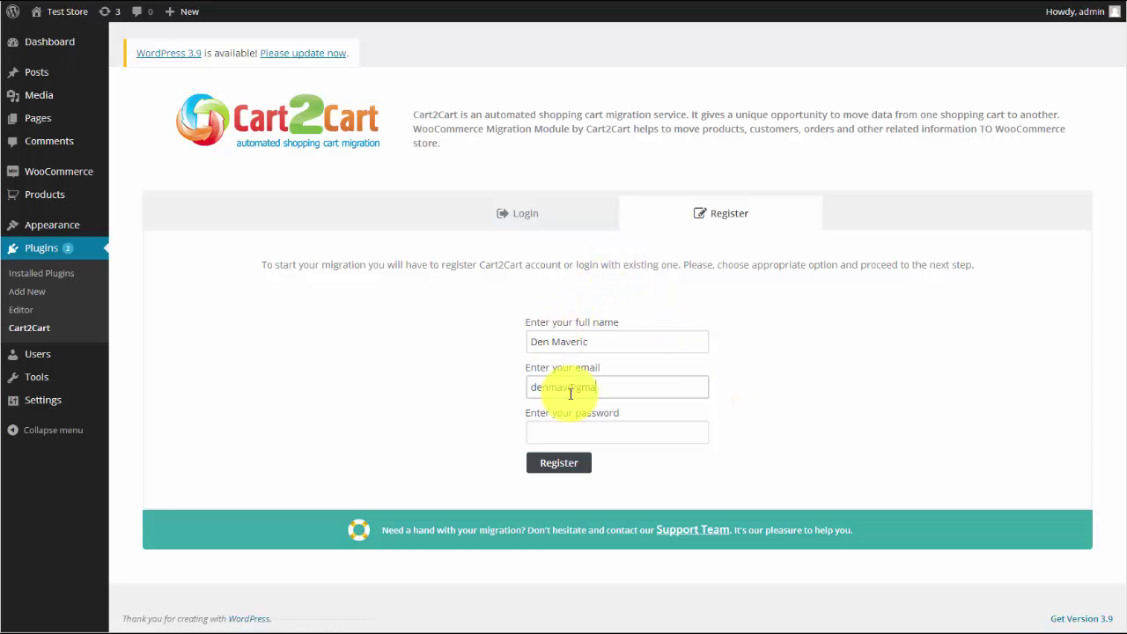
pyautogui.click(566, 432)
pyautogui.write('123456')
pyautogui.click(564, 464)
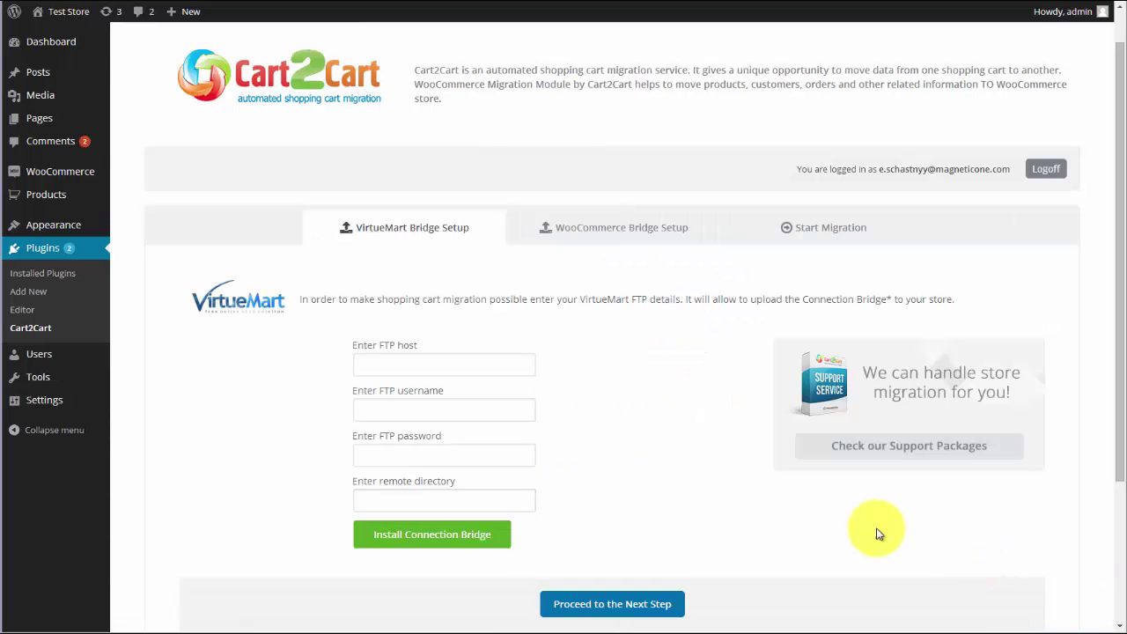
# Step: Enter the store's FTP host and FTP username in the bridge setup form
pyautogui.click(452, 368)
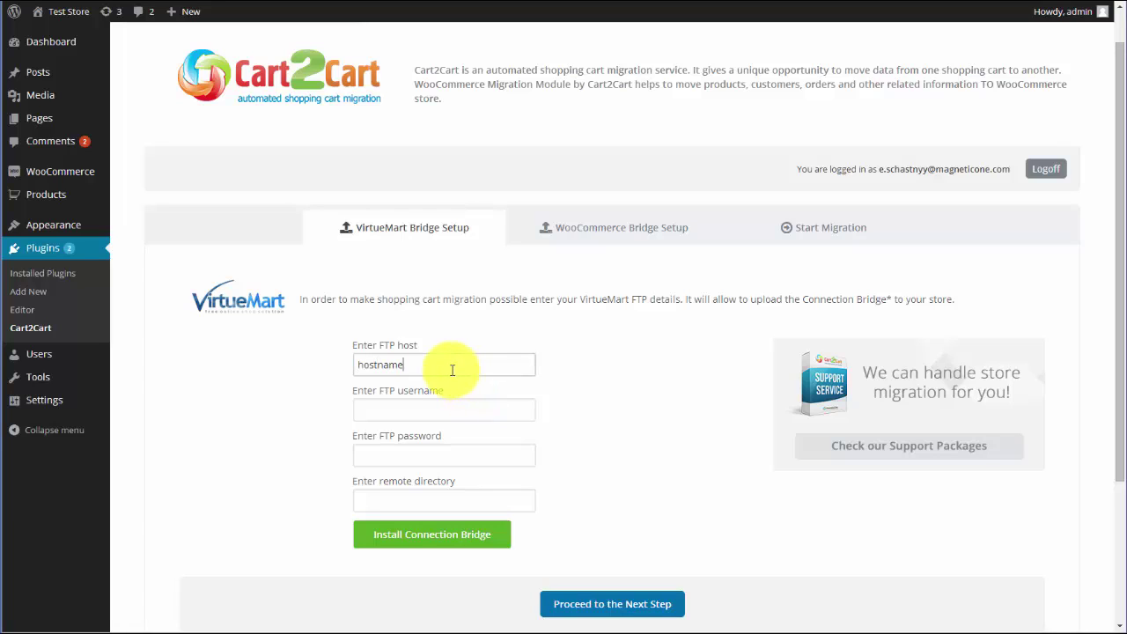
pyautogui.click(438, 409)
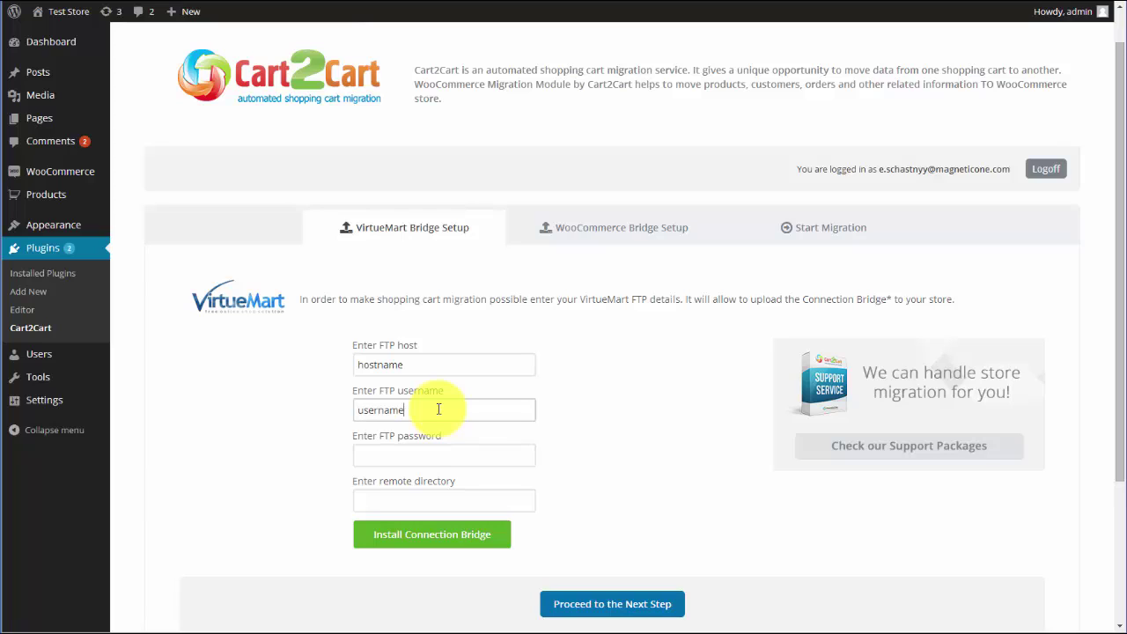
pyautogui.click(440, 451)
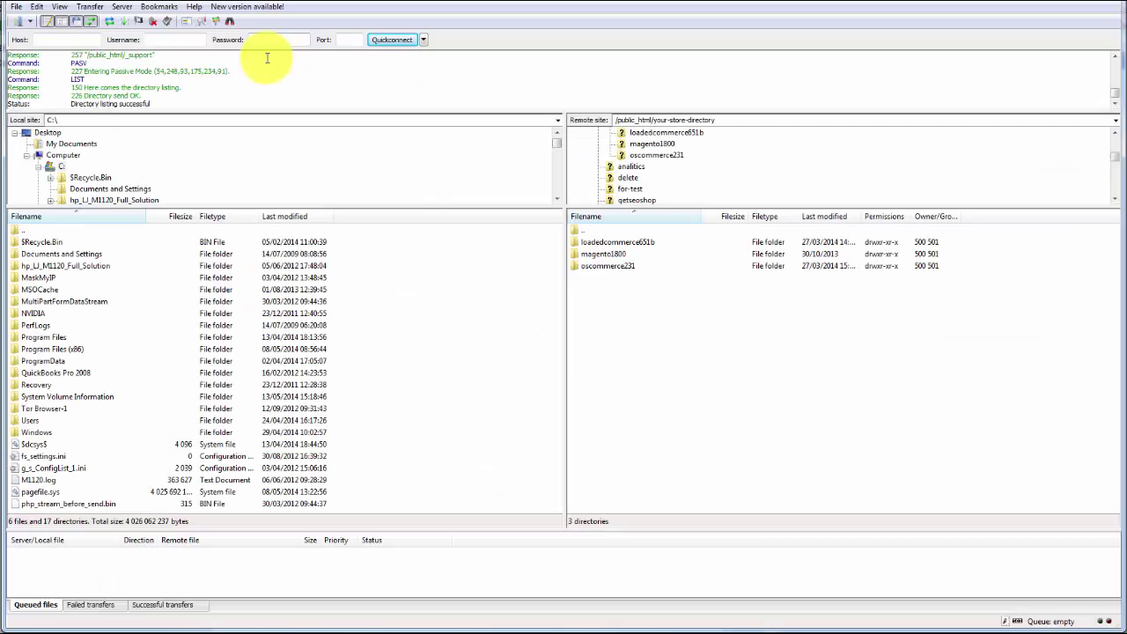
# Step: Copy /public_html/your-store-directory from FileZilla's remote path into the bridge's remote directory field
pyautogui.moveTo(718, 119); pyautogui.dragTo(621, 119)
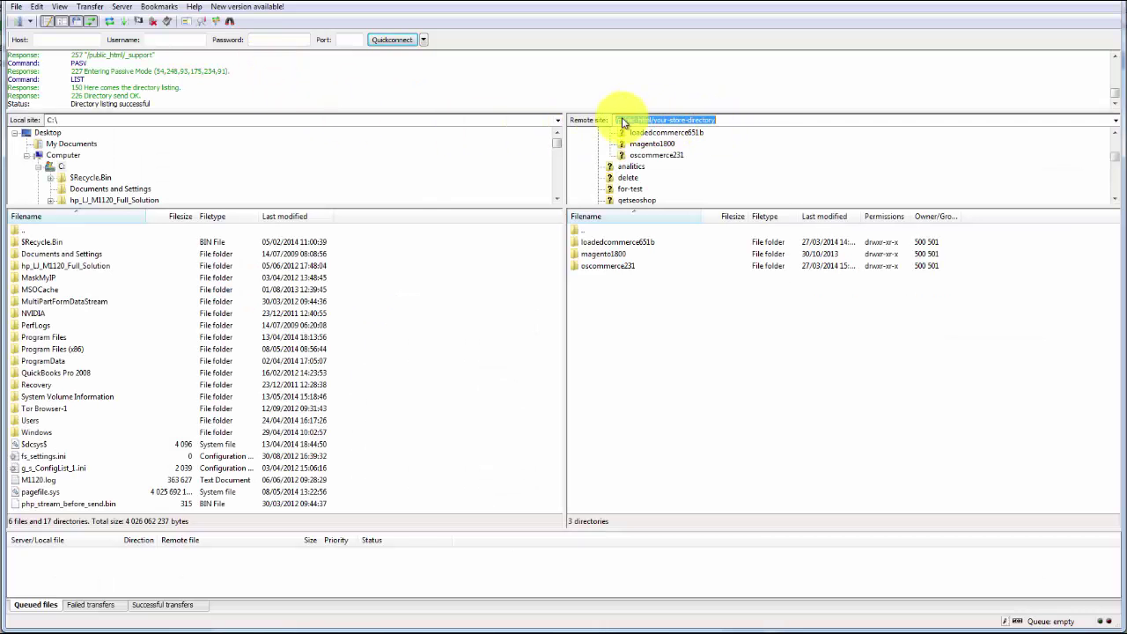
pyautogui.rightClick(623, 122)
pyautogui.click(656, 170)
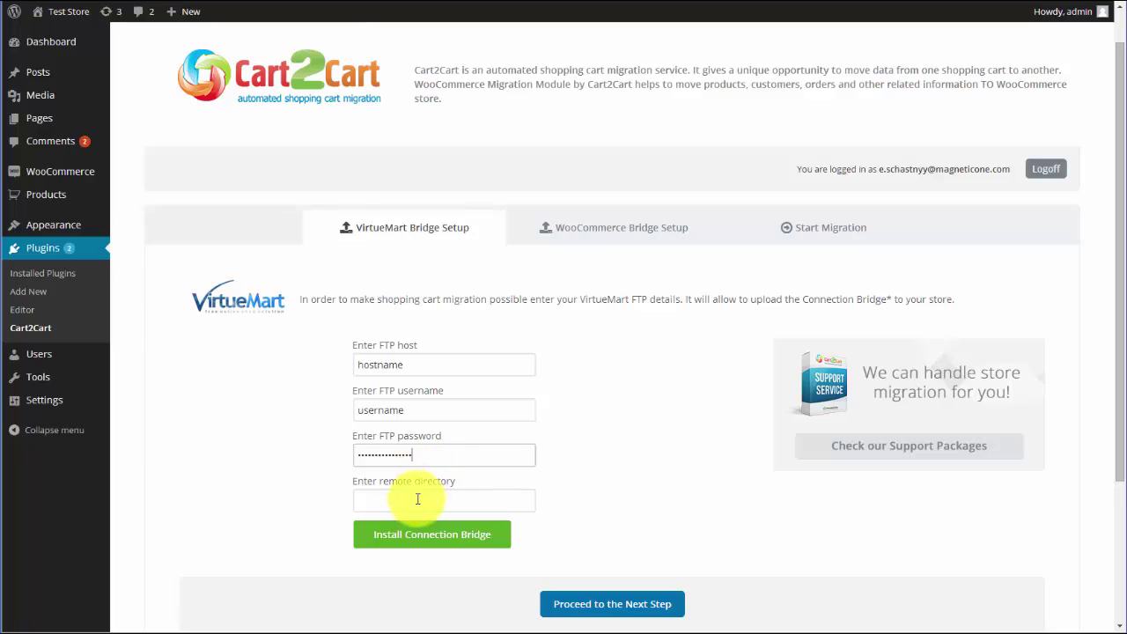
pyautogui.click(418, 499)
pyautogui.hotkey('ctrl', 'v')
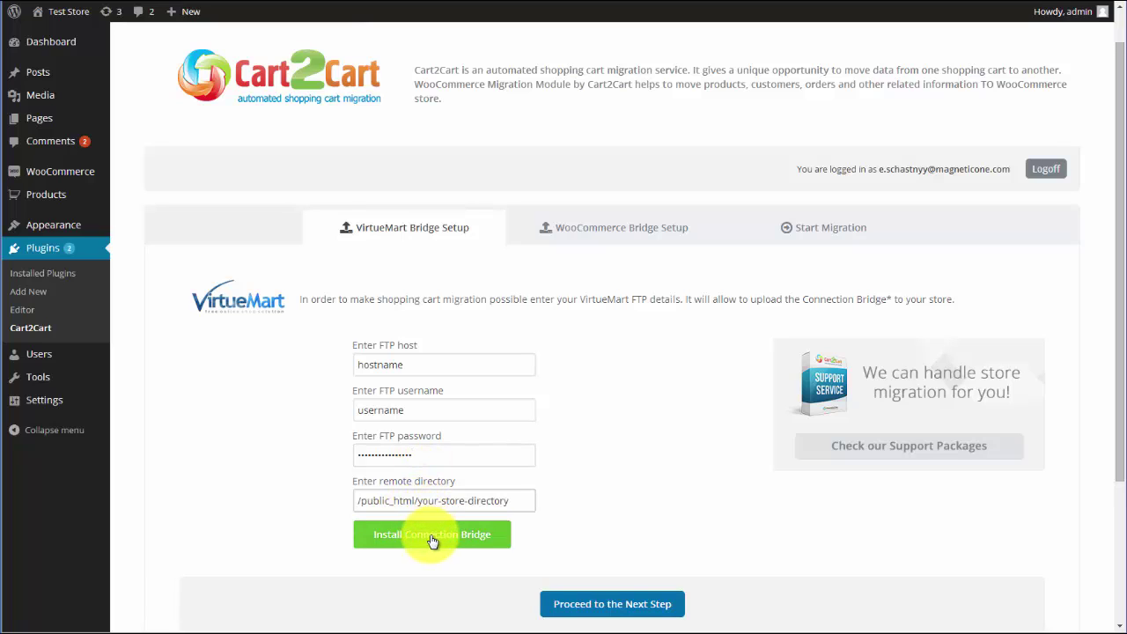
# Step: Install the VirtueMart and WooCommerce connection bridges and proceed to the Start Migration step
pyautogui.click(608, 605)
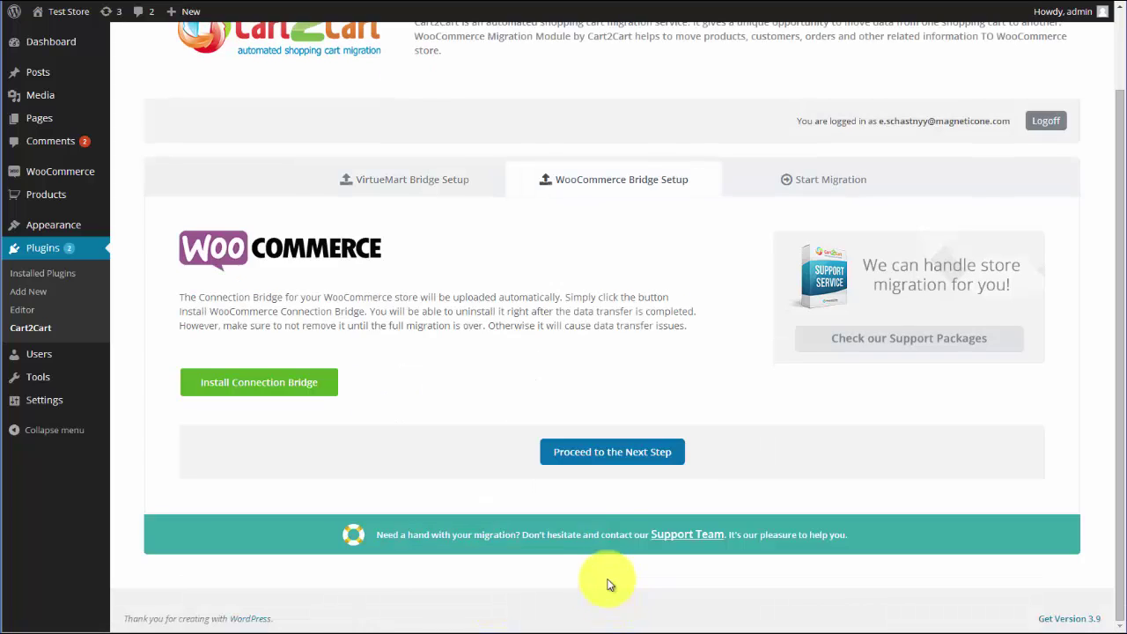
pyautogui.click(281, 393)
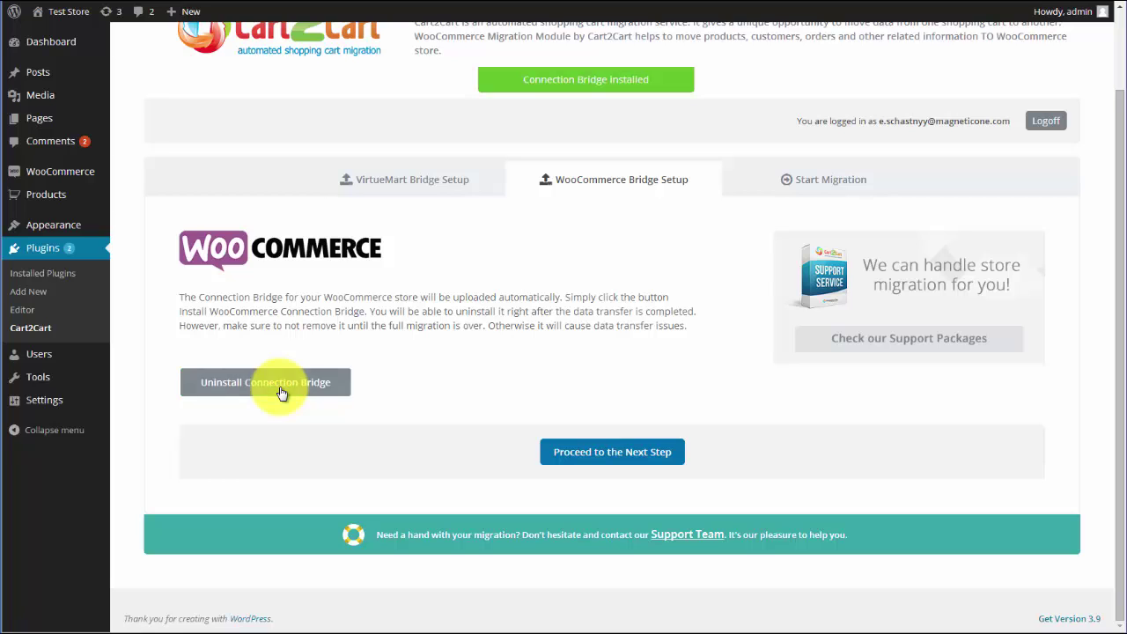
pyautogui.click(560, 457)
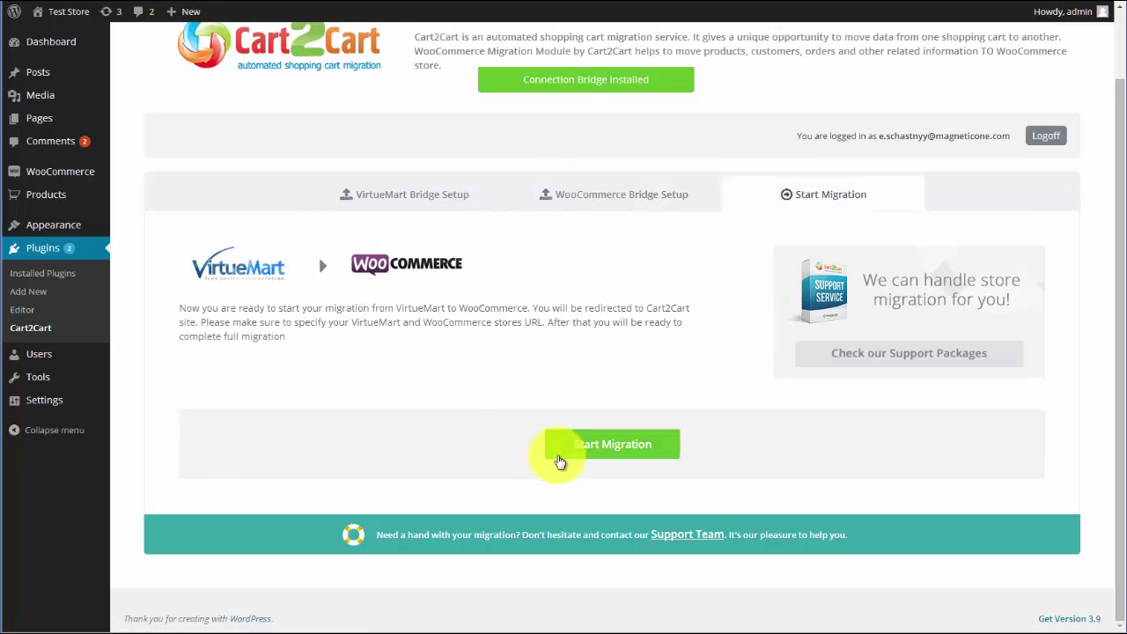
# Step: Launch the migration and complete source and target cart setup on the Cart2Cart site
pyautogui.click(608, 447)
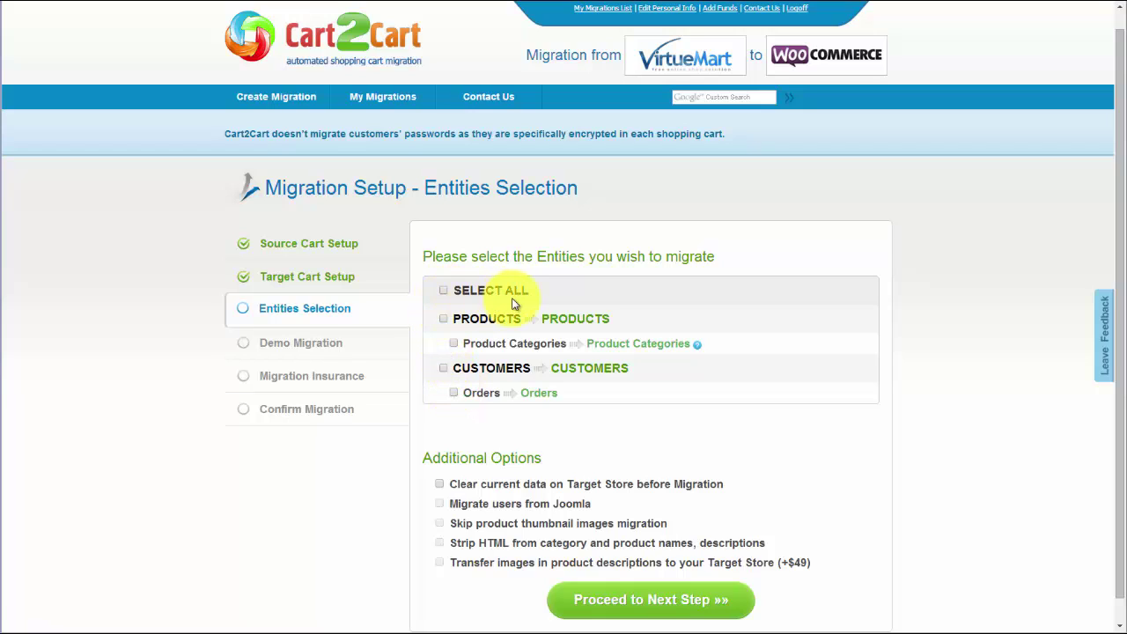
# Step: Select all entities, leave clearing target store data off, and continue to currency mapping
pyautogui.click(445, 291)
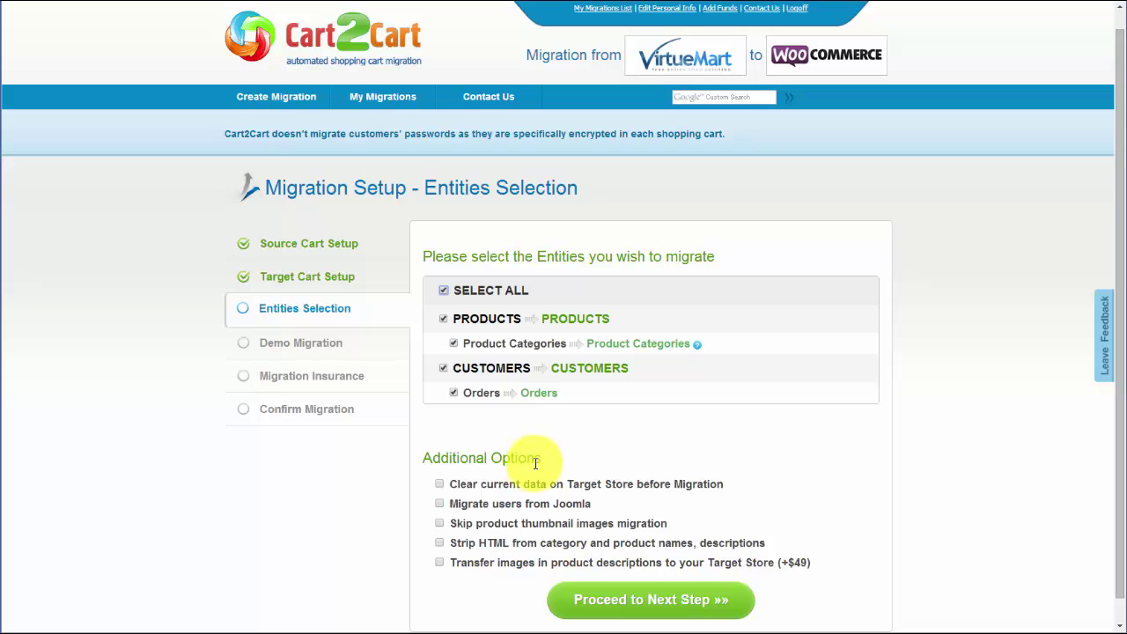
pyautogui.click(440, 485)
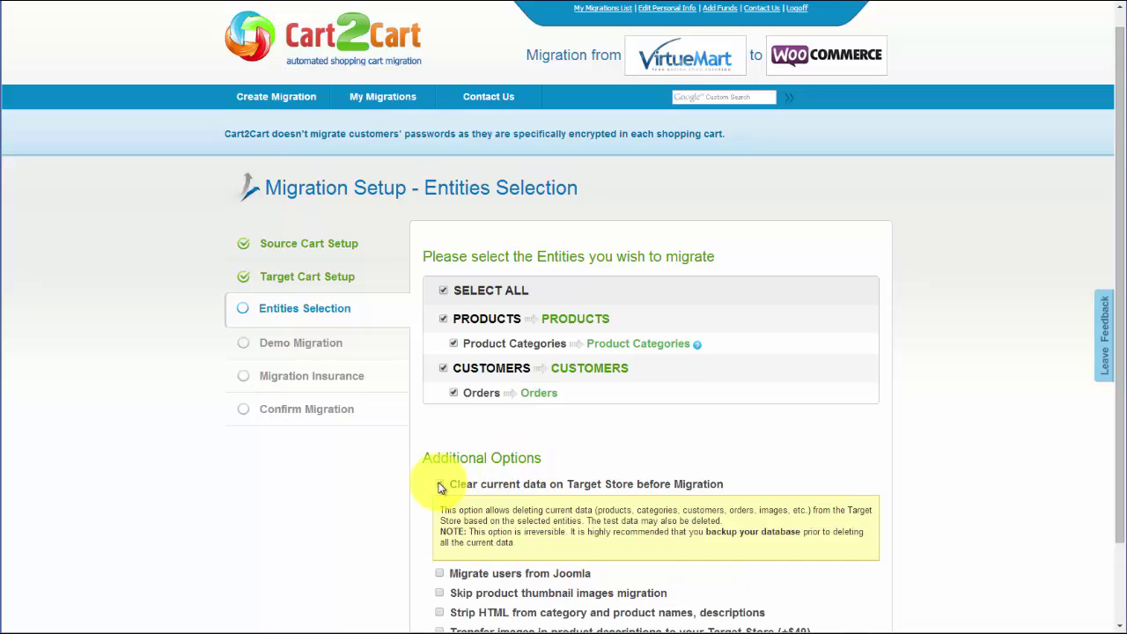
pyautogui.click(439, 484)
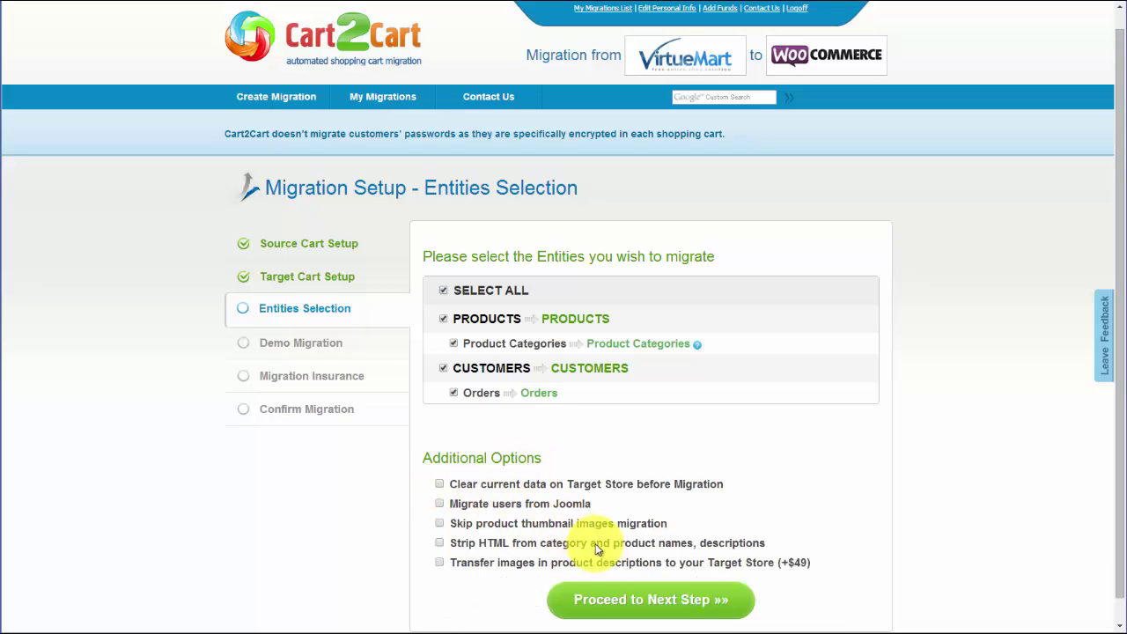
pyautogui.click(655, 599)
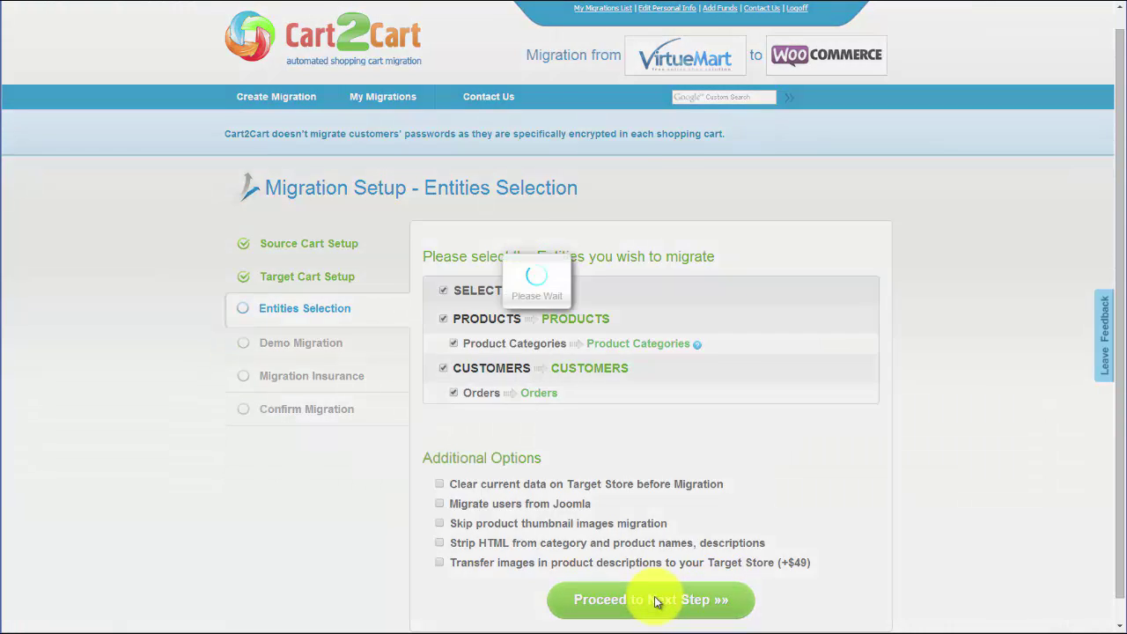
pyautogui.click(791, 374)
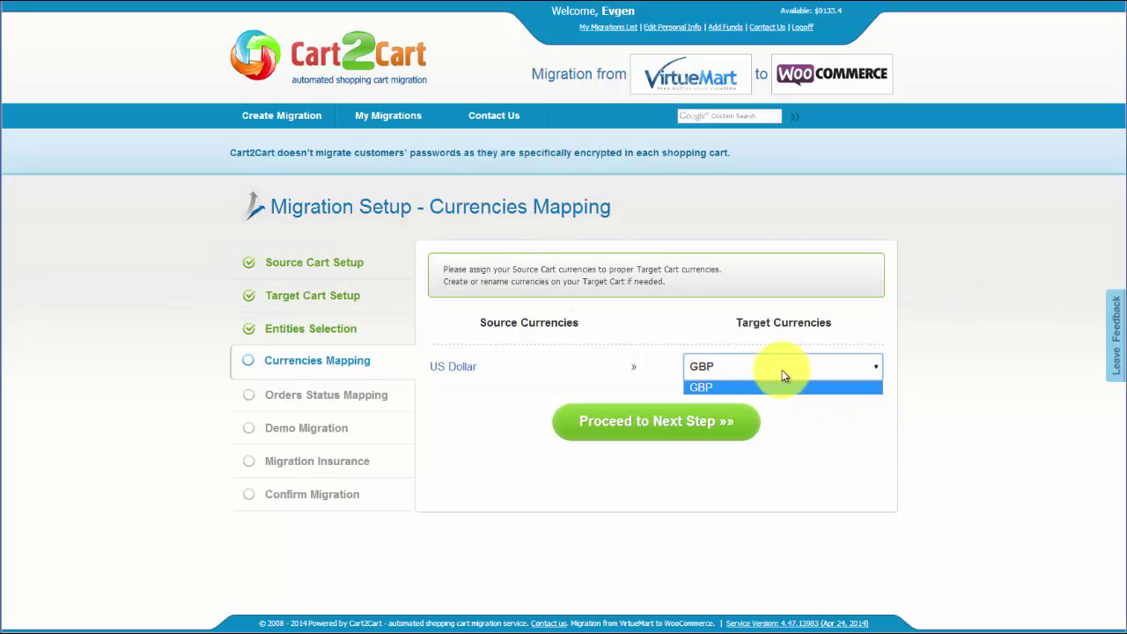
# Step: Keep US Dollar mapped to GBP and Pending to Pending, and map Confirmed orders to Completed
pyautogui.click(755, 383)
pyautogui.click(649, 420)
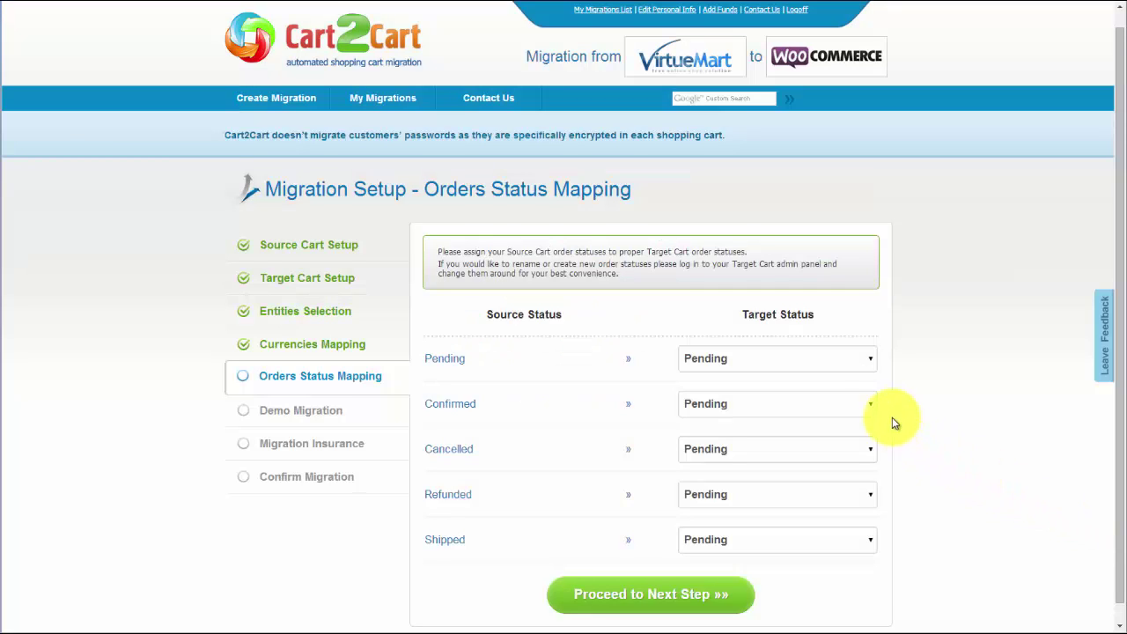
pyautogui.click(784, 364)
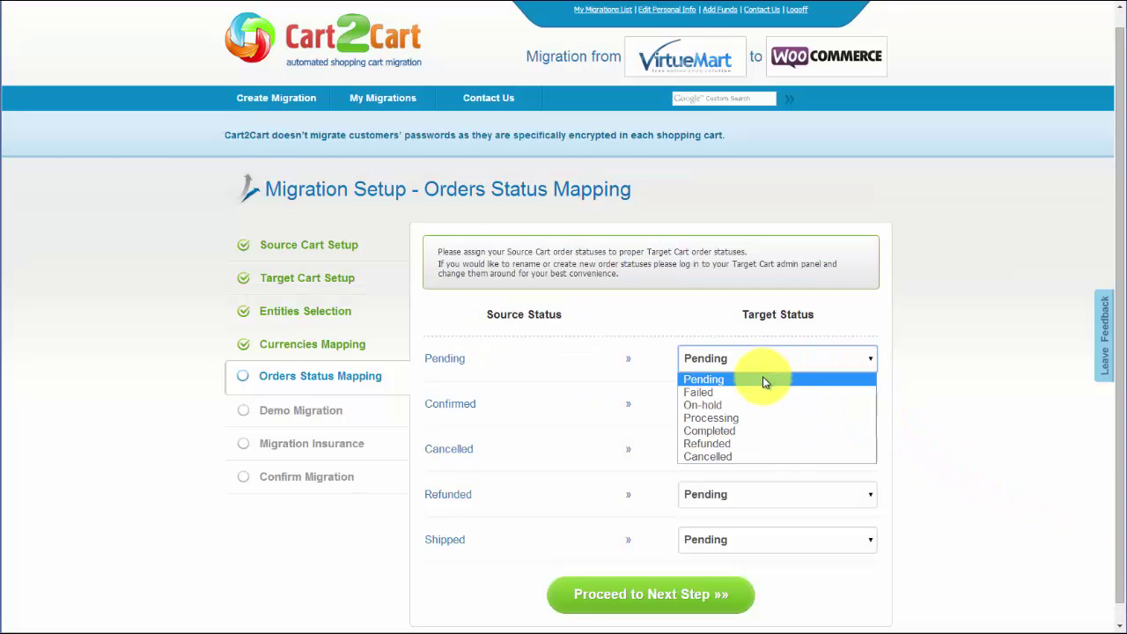
pyautogui.click(762, 379)
pyautogui.click(746, 408)
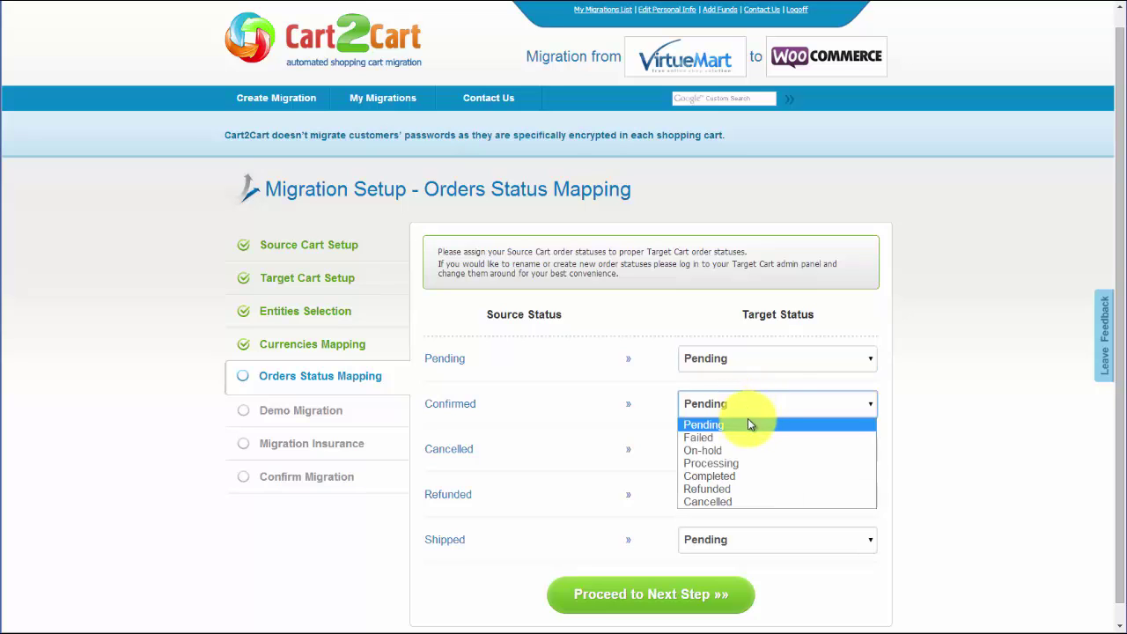
pyautogui.click(731, 476)
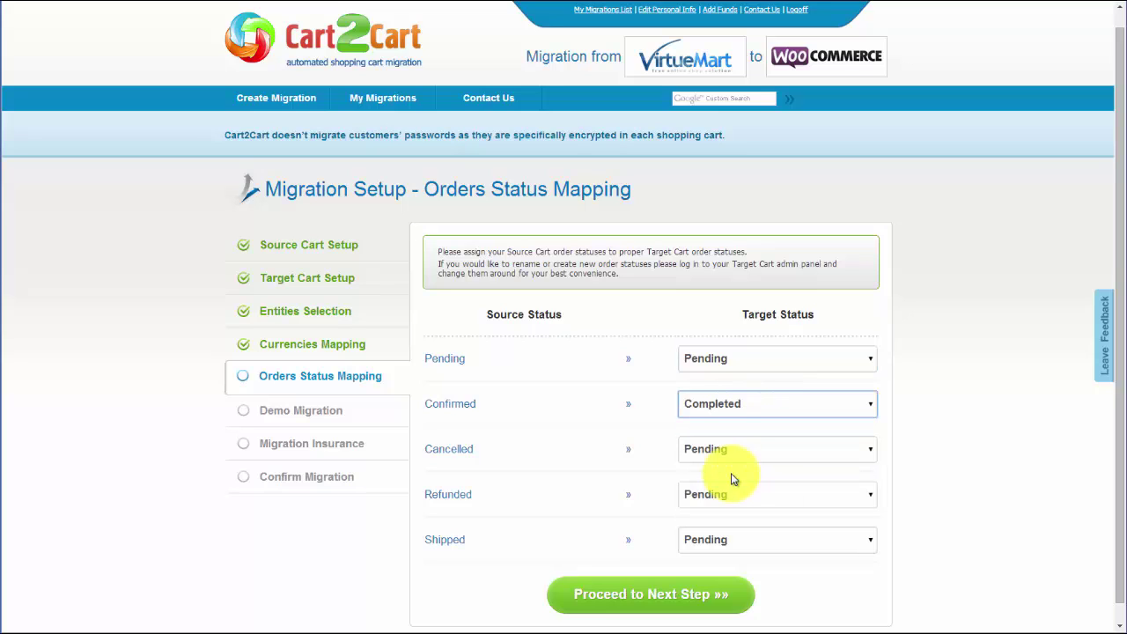
pyautogui.click(681, 594)
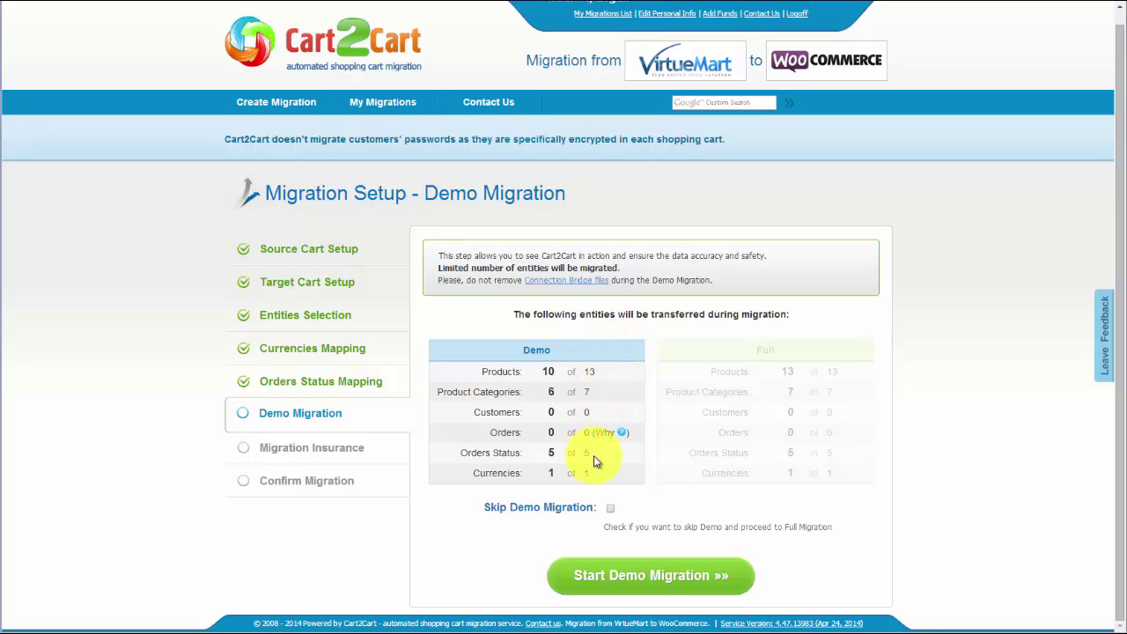
# Step: Leave Skip Demo Migration unticked and run the demo migration to completion
pyautogui.click(611, 508)
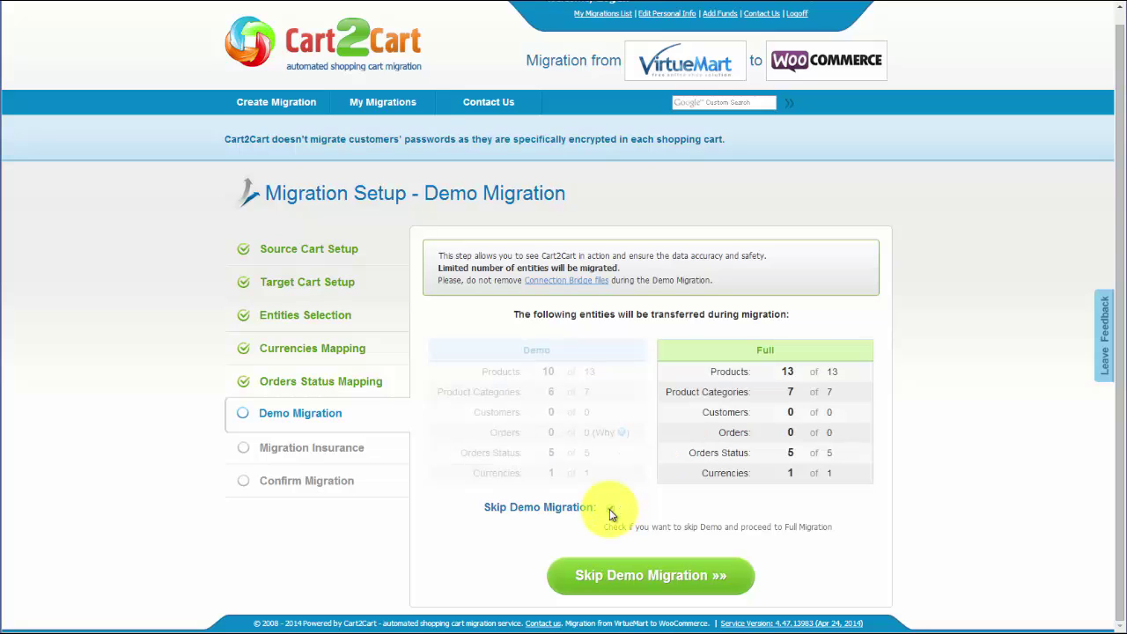
pyautogui.click(611, 509)
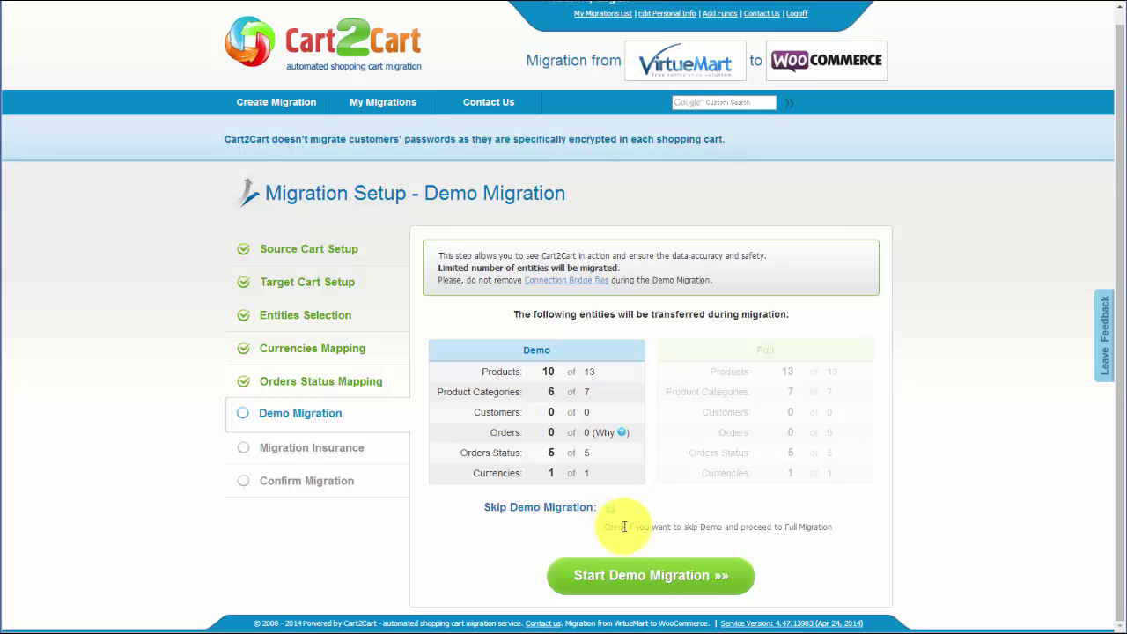
pyautogui.click(658, 577)
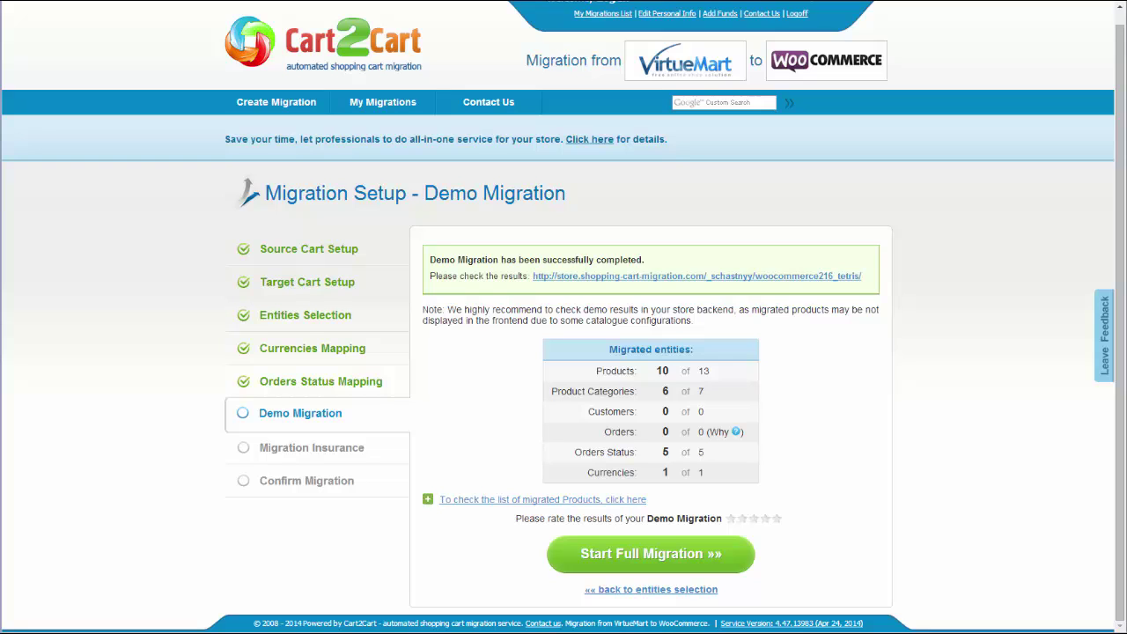
# Step: Check the demo's migrated products, starting with iPhone Pro, then give the demo 5 stars
pyautogui.click(630, 502)
pyautogui.moveTo(875, 565); pyautogui.dragTo(830, 420)
pyautogui.click(780, 273)
pyautogui.scroll(-1, 564, 352)
pyautogui.scroll(-5, 564, 353)
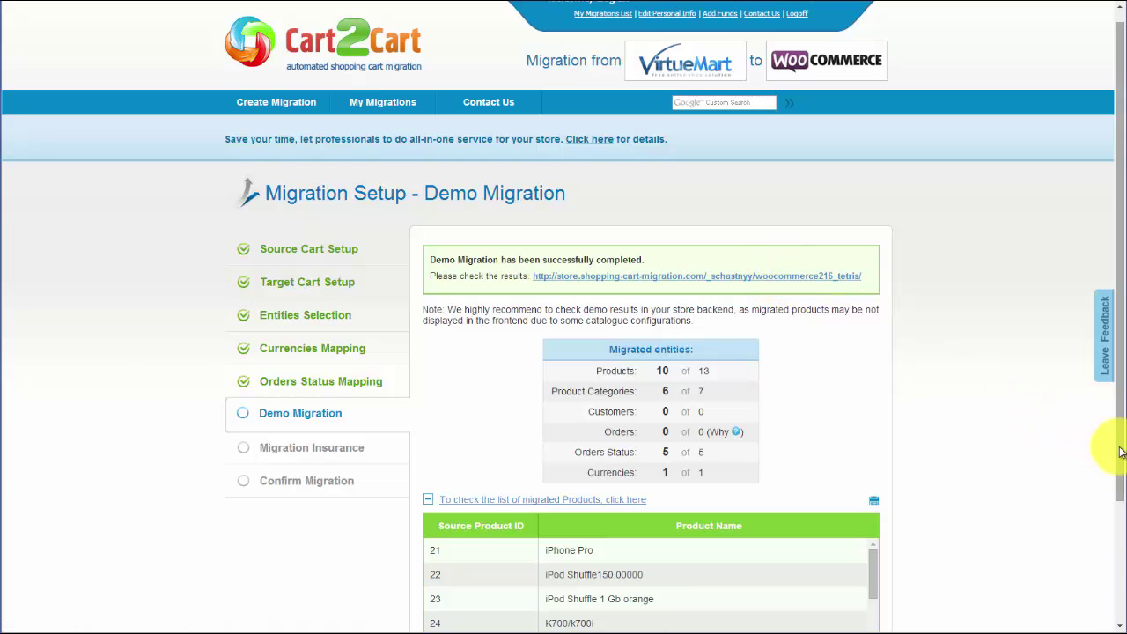
pyautogui.scroll(-2, 1107, 448)
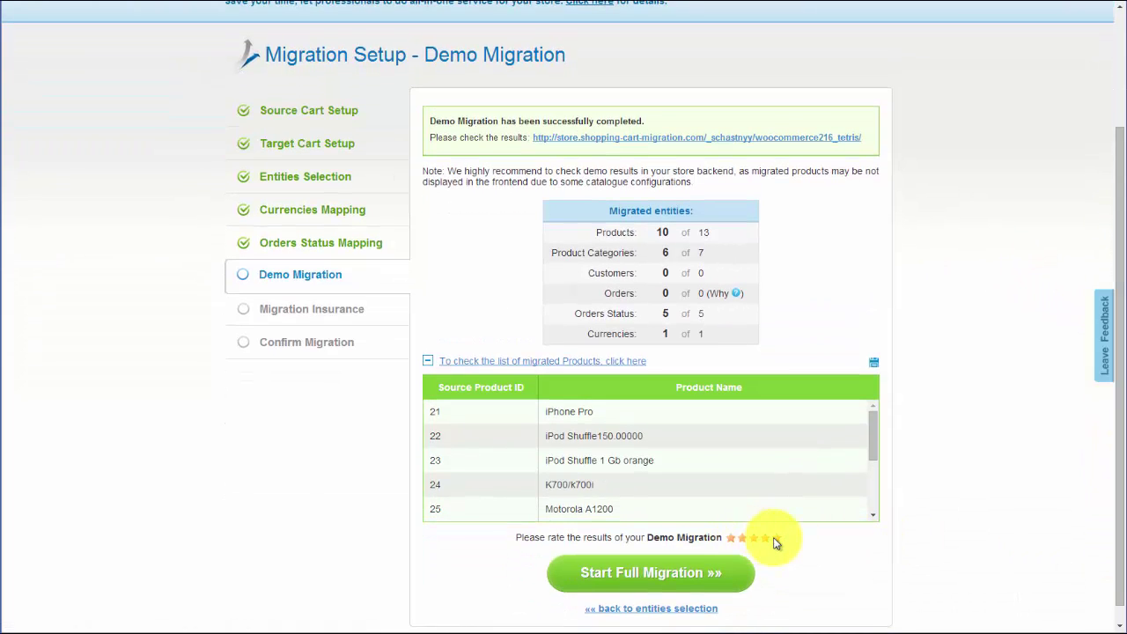
pyautogui.click(774, 539)
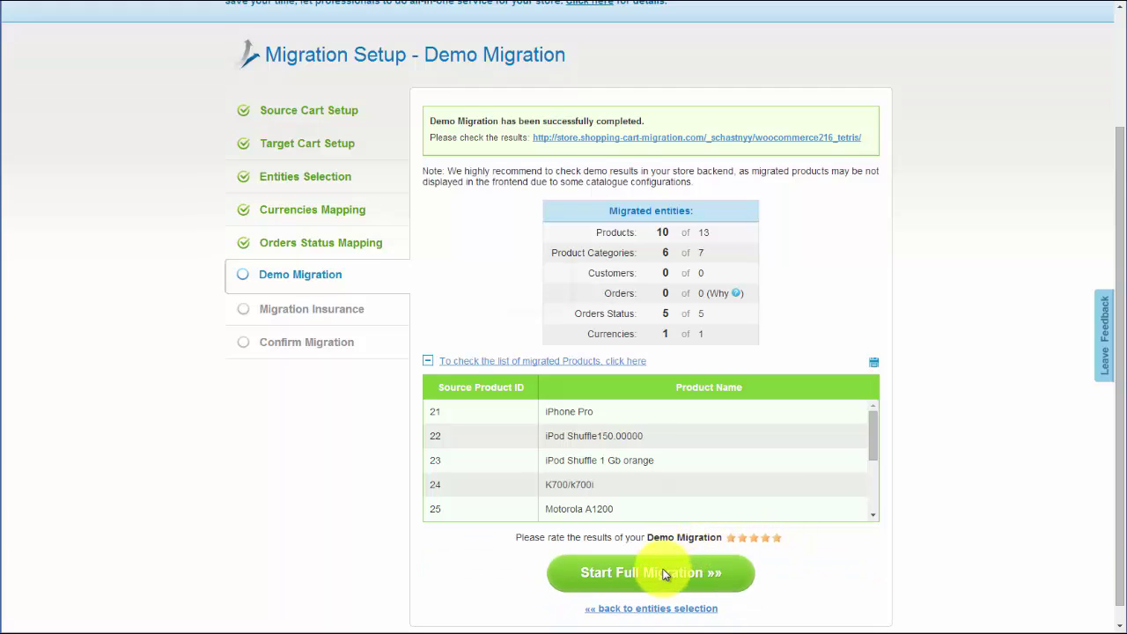
pyautogui.click(665, 574)
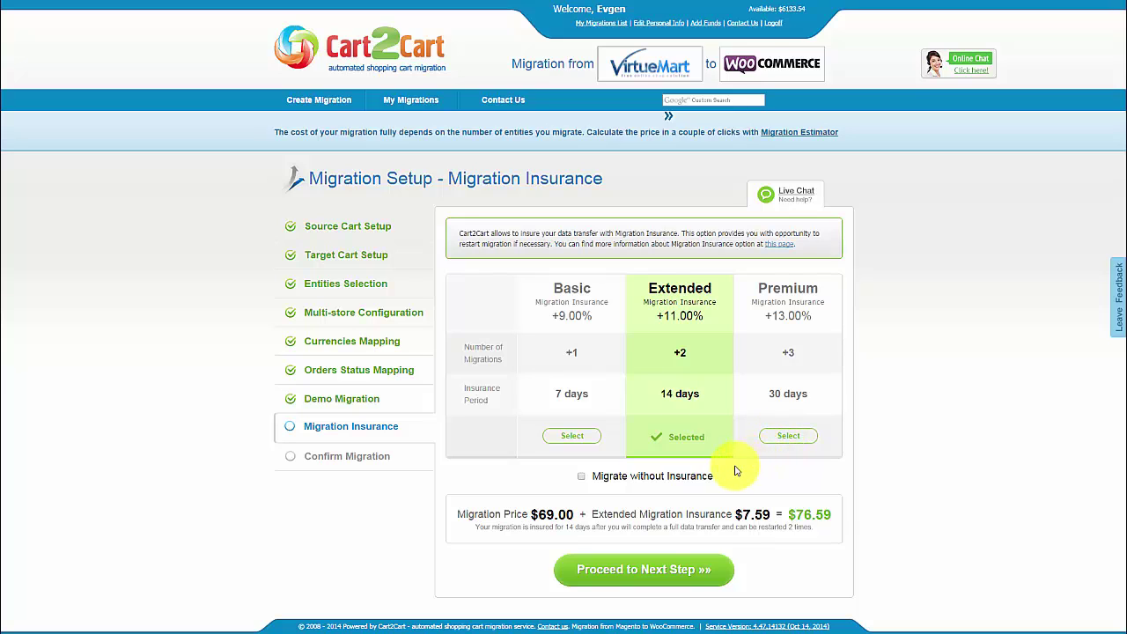
# Step: Keep Extended insurance, skip the coupon, run the full 13-product migration, and view the shop
pyautogui.click(647, 571)
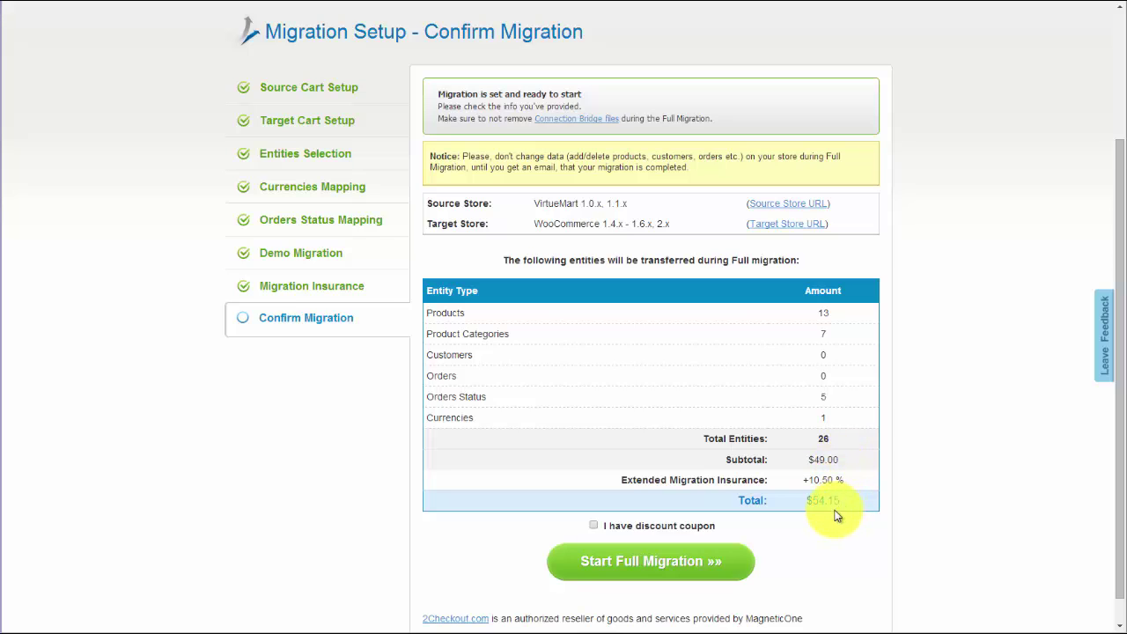
pyautogui.click(594, 527)
pyautogui.click(640, 563)
pyautogui.click(593, 525)
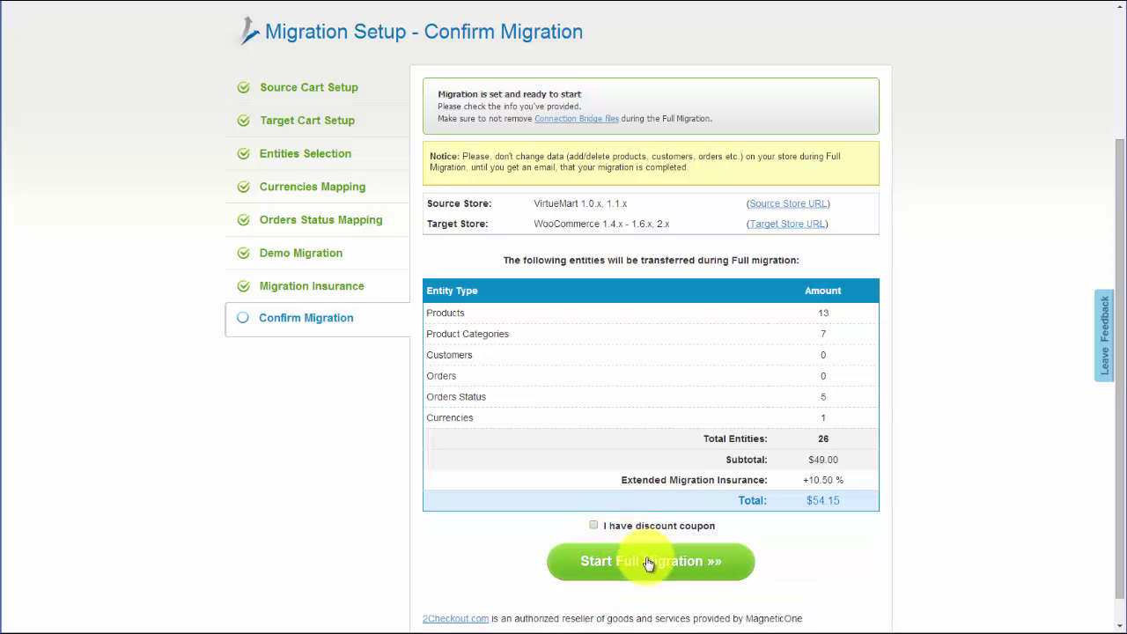
pyautogui.click(653, 564)
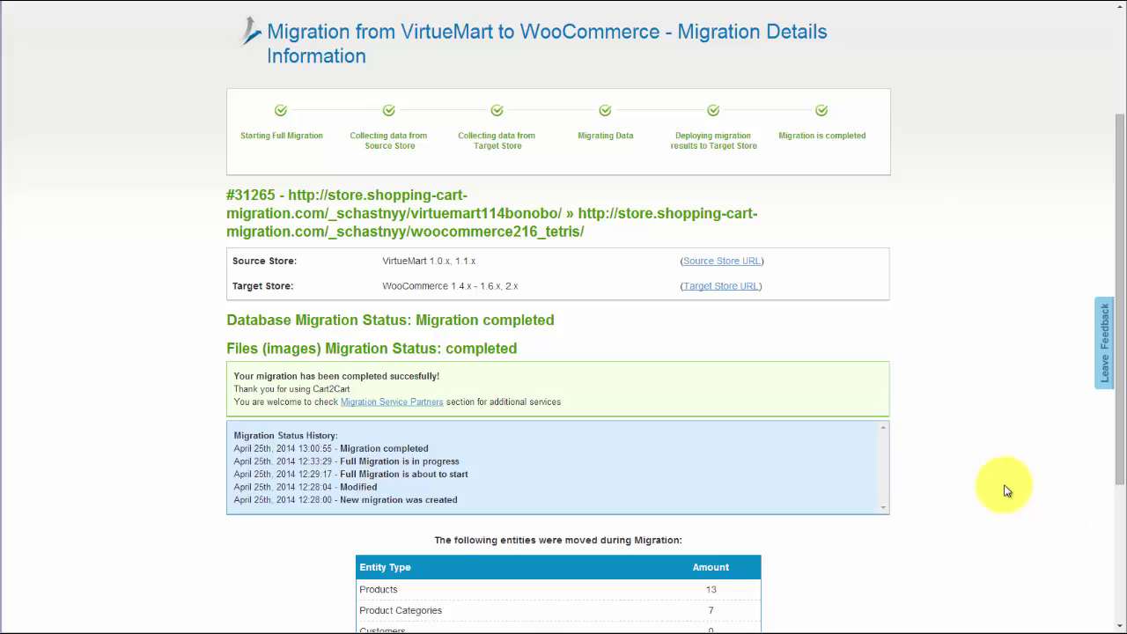
pyautogui.click(733, 297)
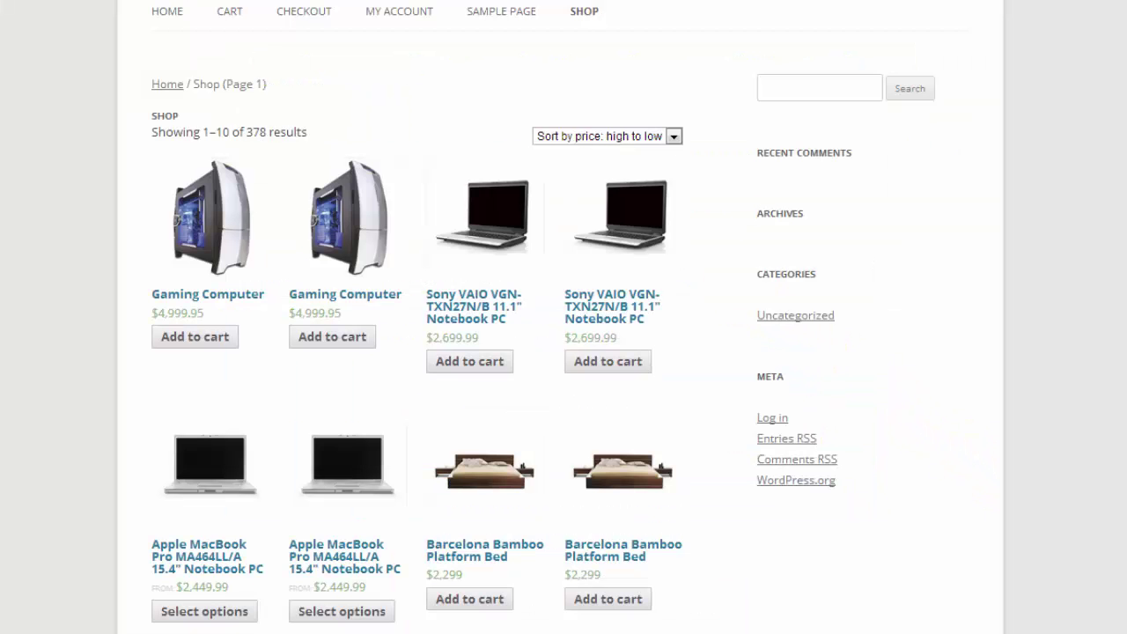